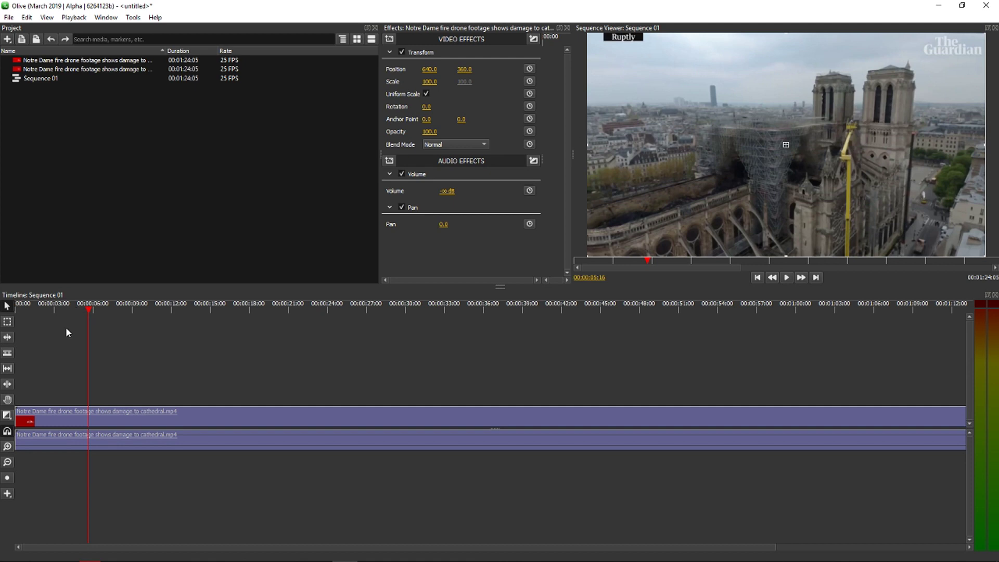
Step: Draw a Title clip with Sample Text on a new track above the drone footage
{"action": "left_click", "coordinate": [8, 494]}
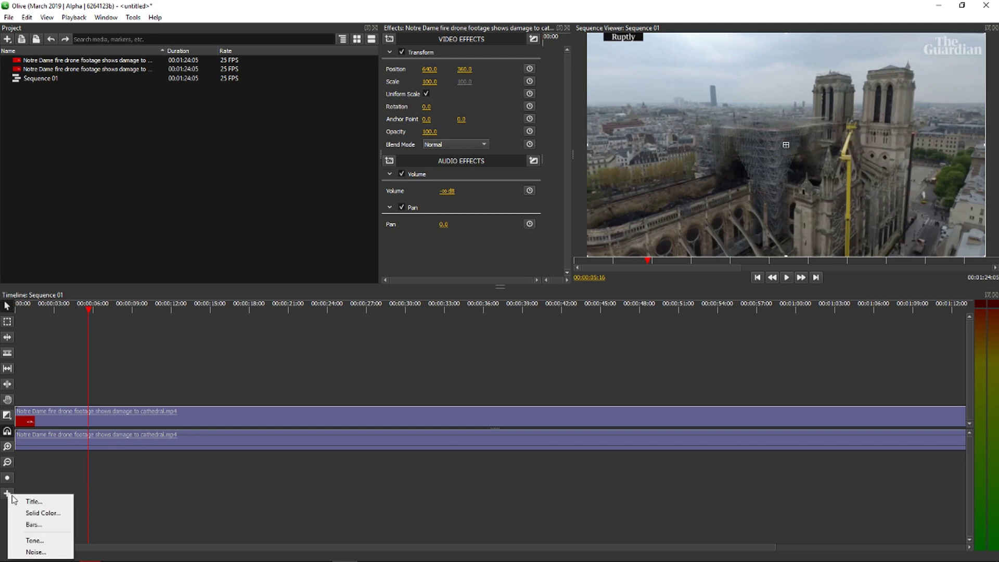
{"action": "left_click", "coordinate": [4, 494]}
{"action": "left_click", "coordinate": [5, 493]}
{"action": "left_click", "coordinate": [5, 493]}
{"action": "left_click", "coordinate": [5, 493]}
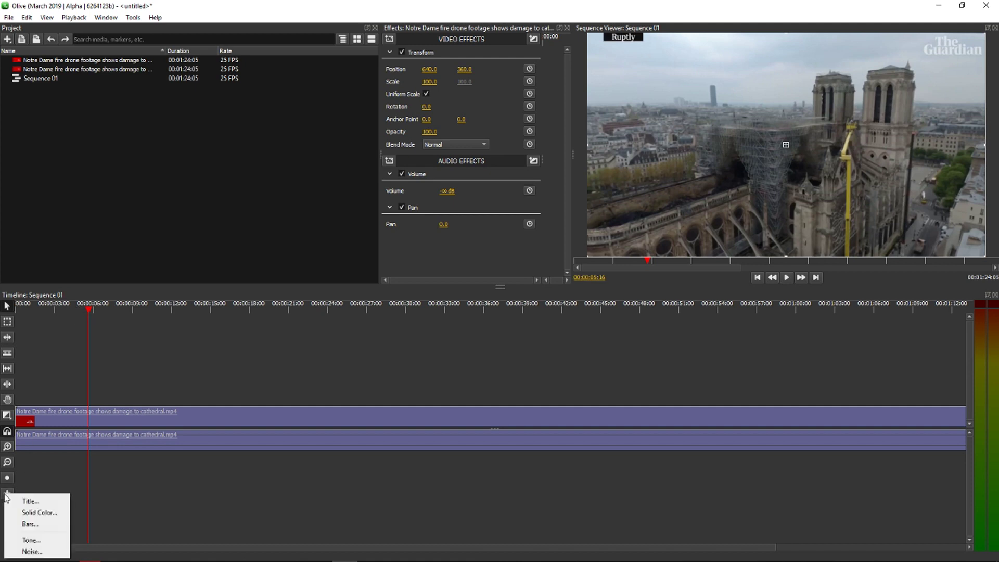
{"action": "left_click", "coordinate": [41, 500]}
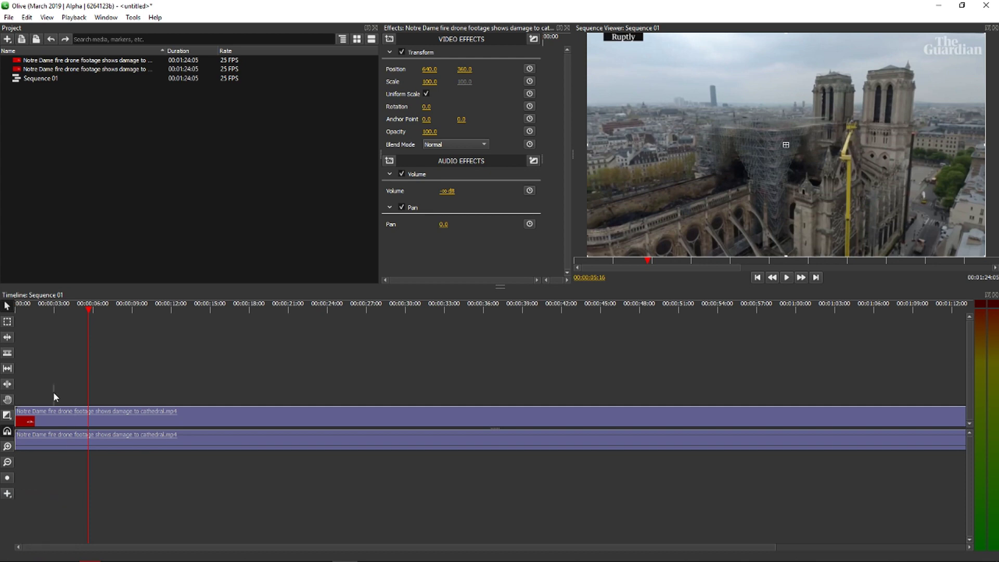
{"action": "left_click_drag", "start_coordinate": [53, 396], "coordinate": [154, 398]}
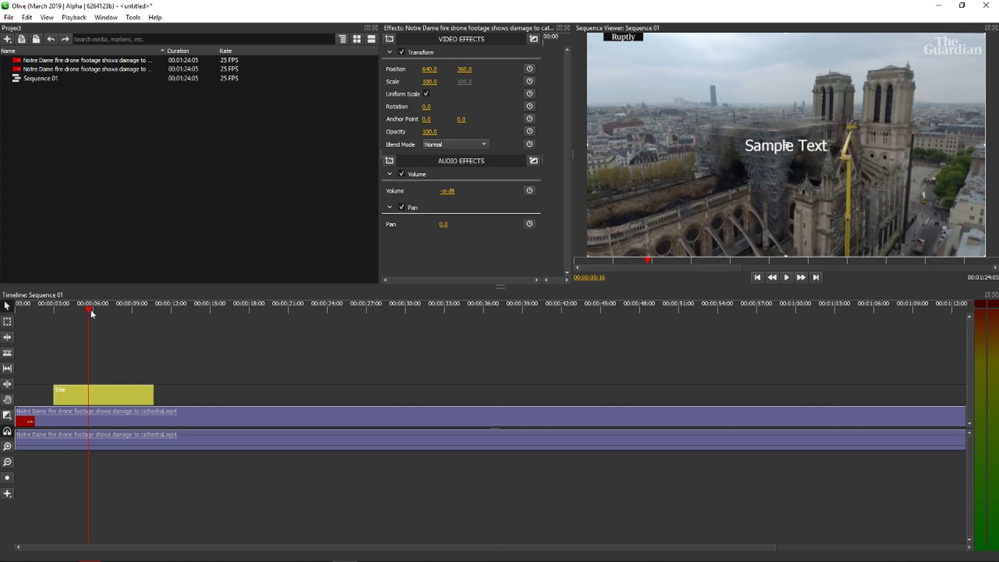
{"action": "left_click_drag", "start_coordinate": [88, 308], "coordinate": [53, 320]}
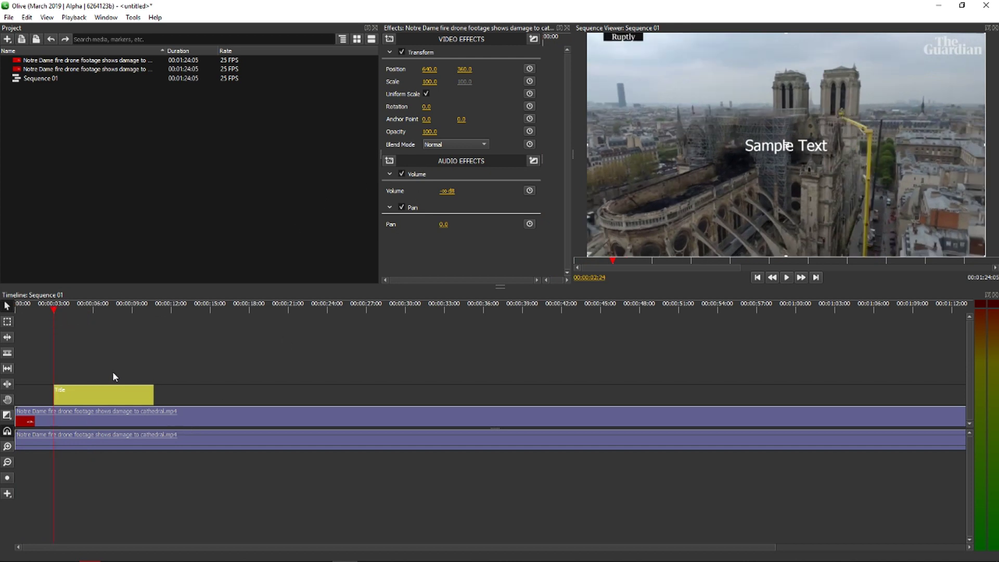
Step: Set the title's Position to 347, 122 and Scale to 174, then preview playback
{"action": "left_click", "coordinate": [93, 398]}
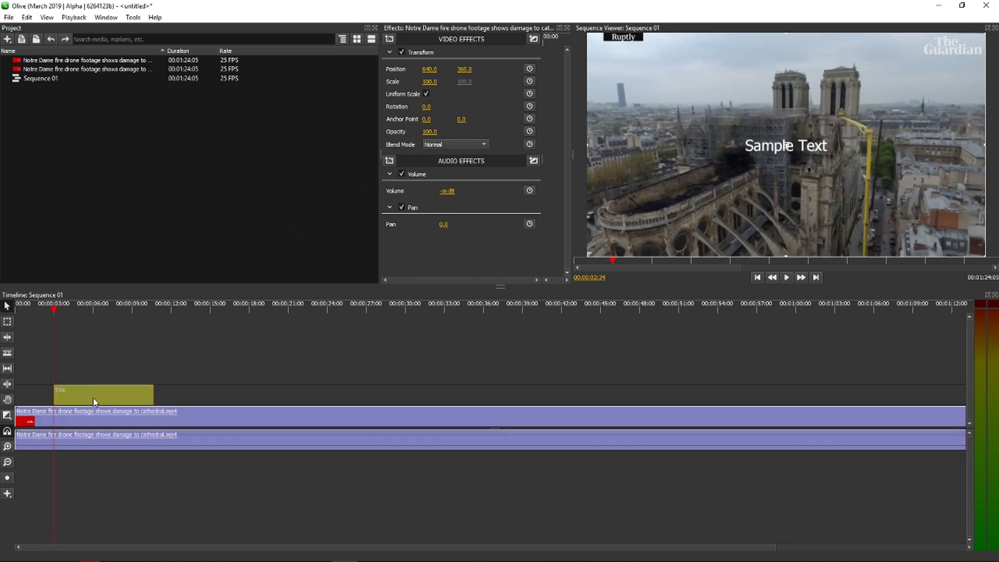
{"action": "left_click_drag", "start_coordinate": [338, 125], "coordinate": [166, 139]}
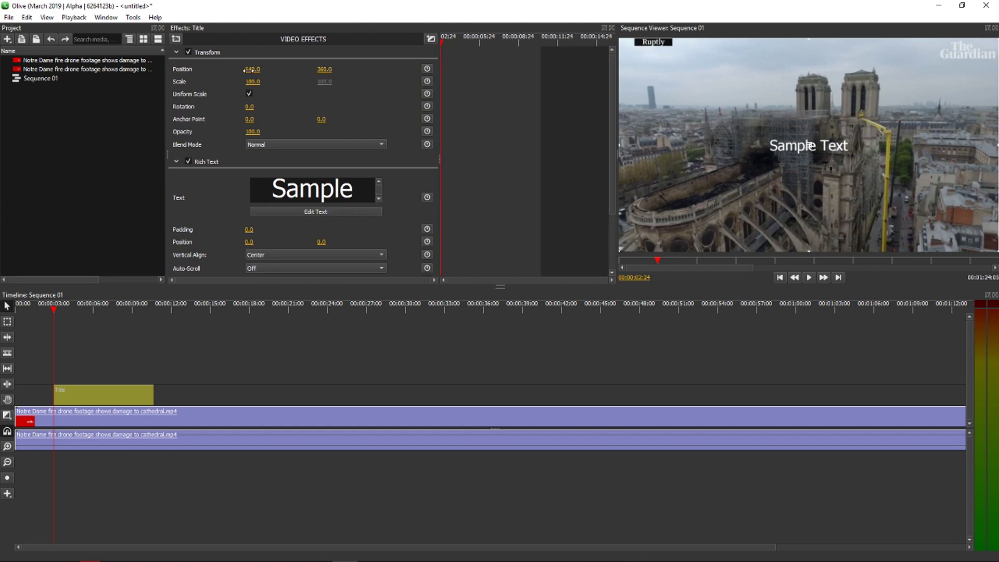
{"action": "left_click_drag", "start_coordinate": [256, 66], "coordinate": [201, 66]}
{"action": "left_click_drag", "start_coordinate": [744, 146], "coordinate": [716, 87]}
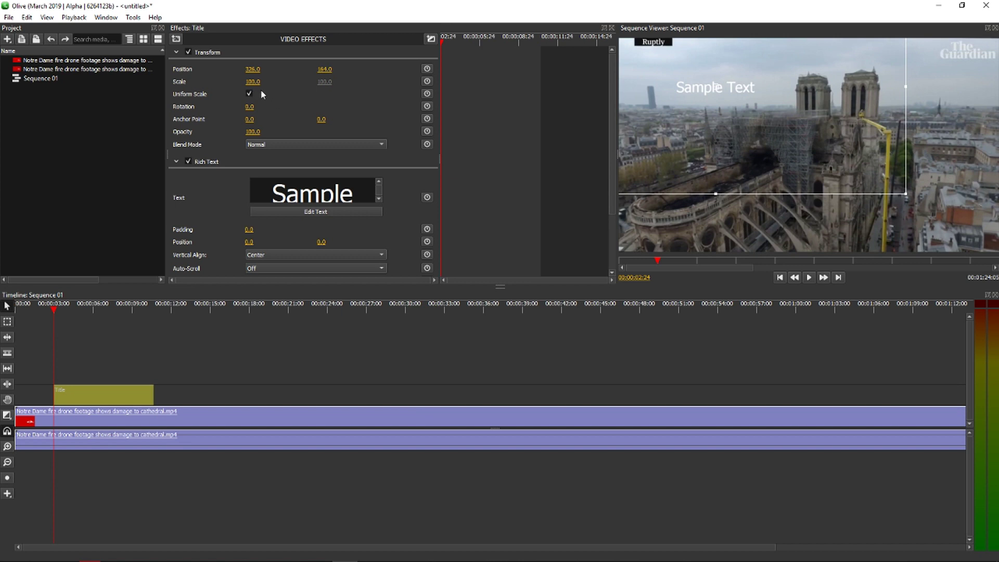
{"action": "left_click_drag", "start_coordinate": [254, 82], "coordinate": [295, 62]}
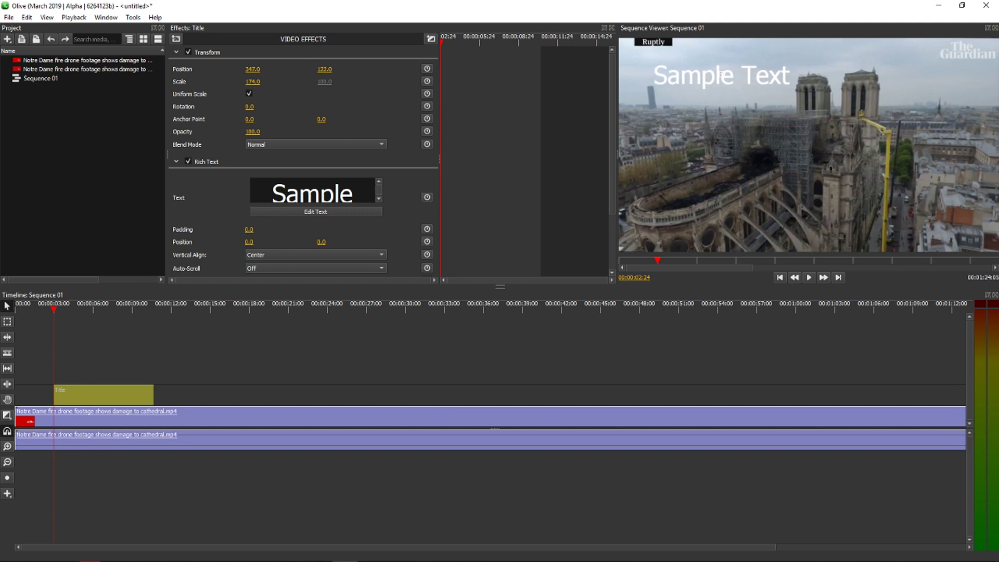
{"action": "key", "text": "space"}
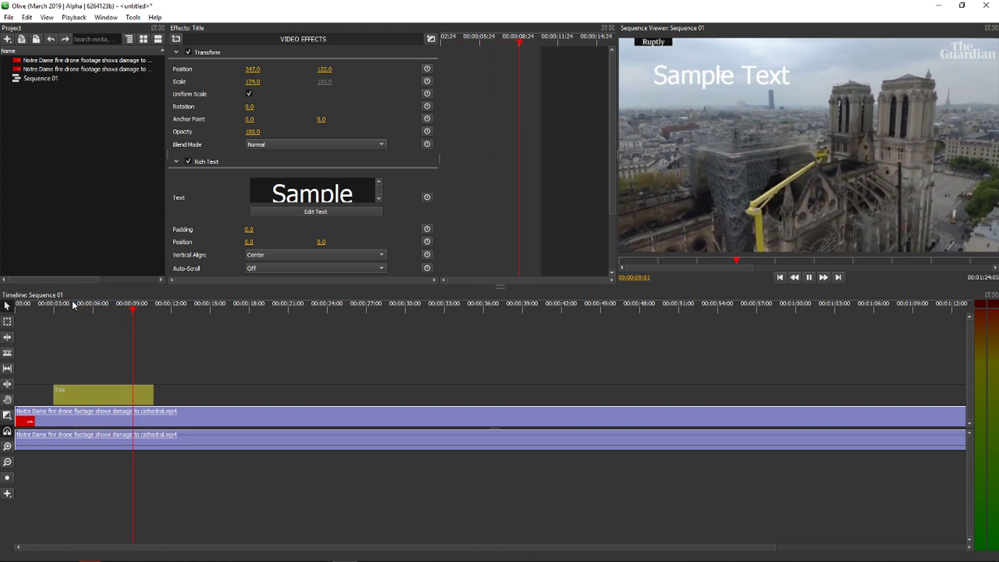
Step: Trim the Title clip to end near 9 seconds, previewing the shorter clip
{"action": "key", "text": "space"}
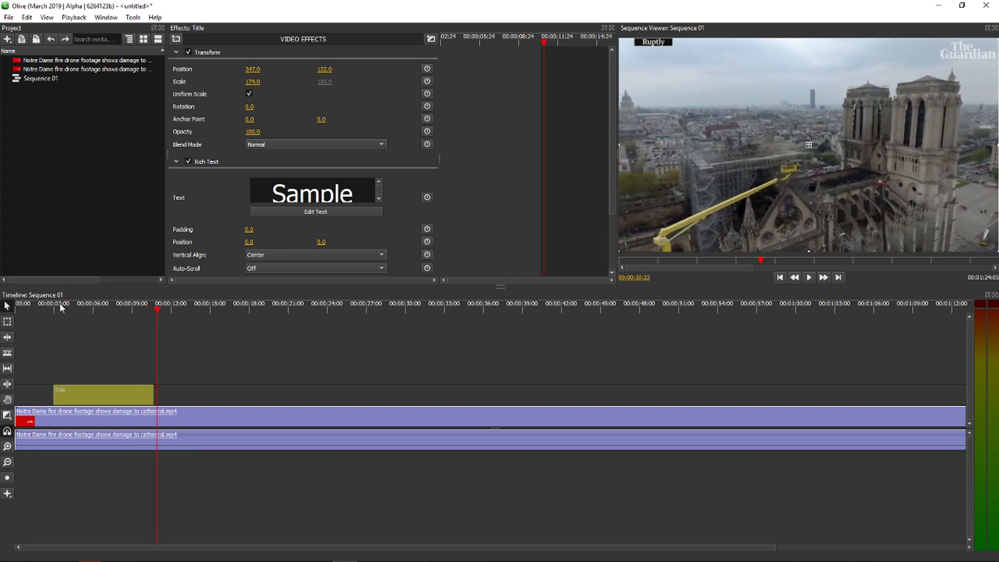
{"action": "left_click_drag", "start_coordinate": [63, 307], "coordinate": [54, 308]}
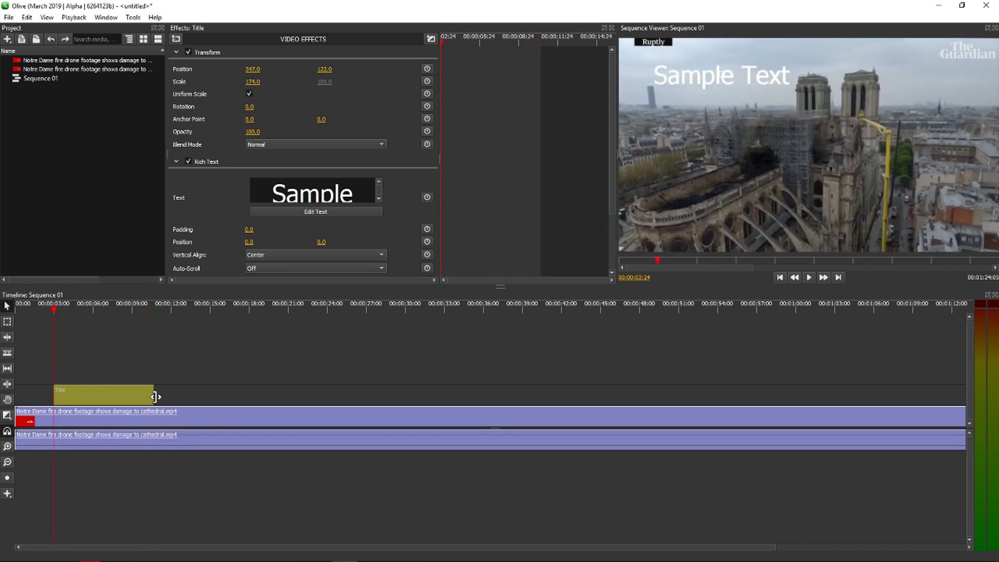
{"action": "left_click_drag", "start_coordinate": [154, 397], "coordinate": [121, 398]}
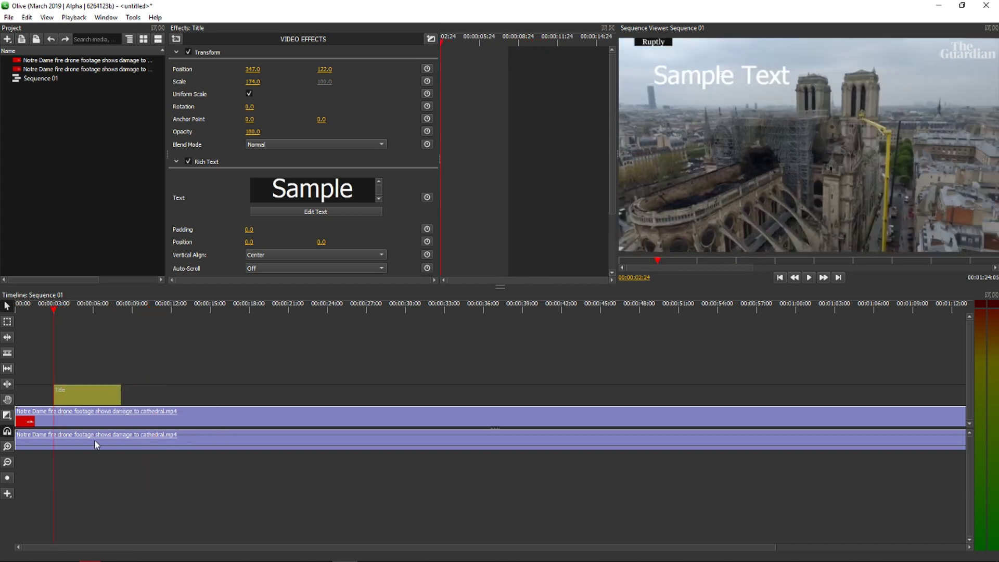
{"action": "key", "text": "space"}
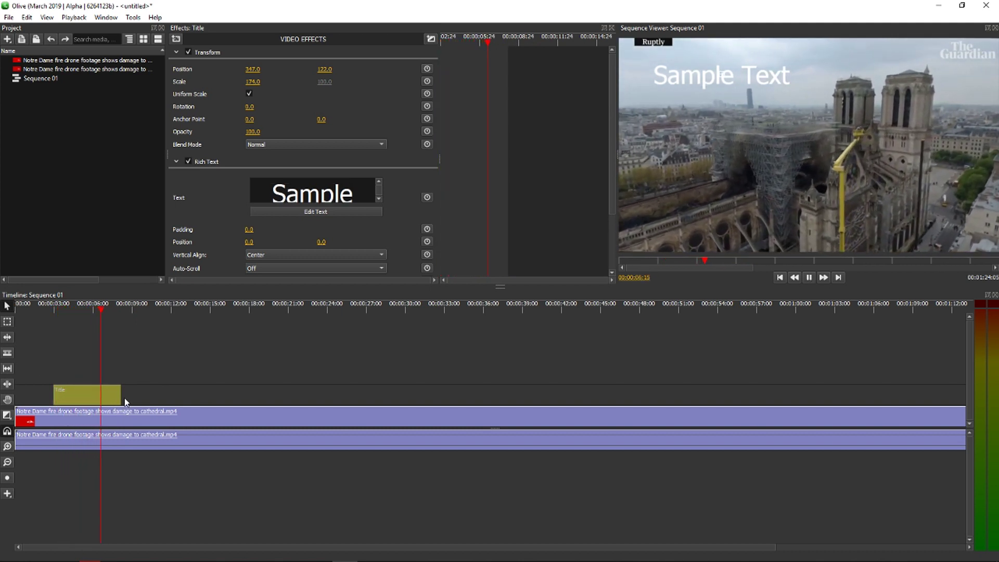
{"action": "left_click_drag", "start_coordinate": [122, 396], "coordinate": [134, 396]}
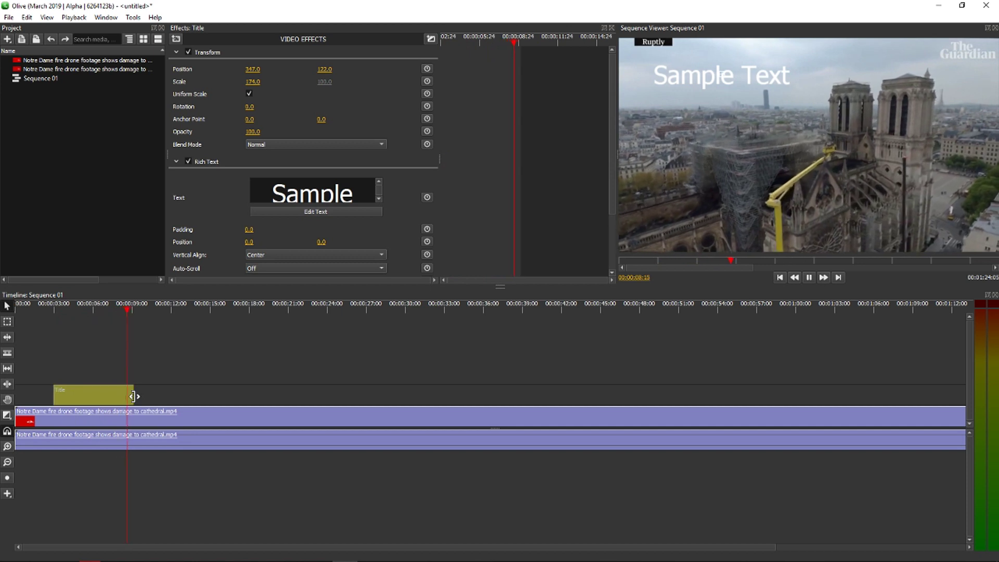
{"action": "key", "text": "space"}
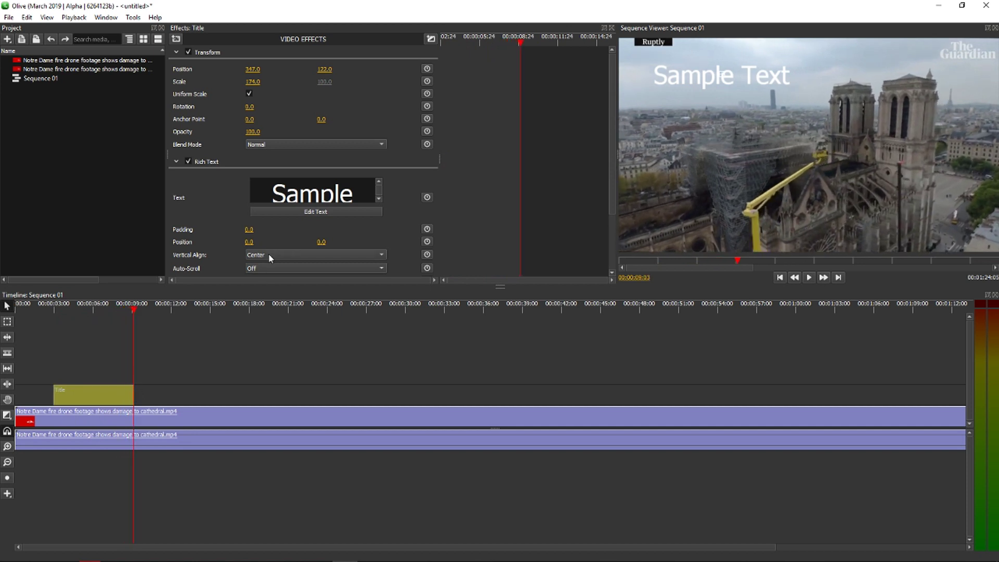
{"action": "left_click", "coordinate": [52, 305]}
Step: Select the words Sample Text in the title, then place the playhead just past 5 seconds
{"action": "double_click", "coordinate": [342, 186]}
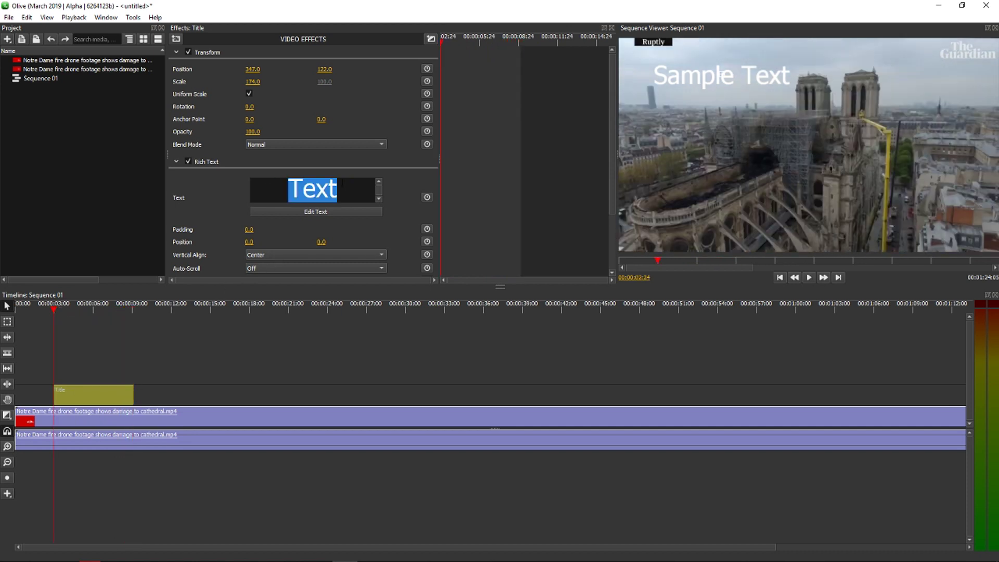
{"action": "left_click_drag", "start_coordinate": [342, 183], "coordinate": [292, 175]}
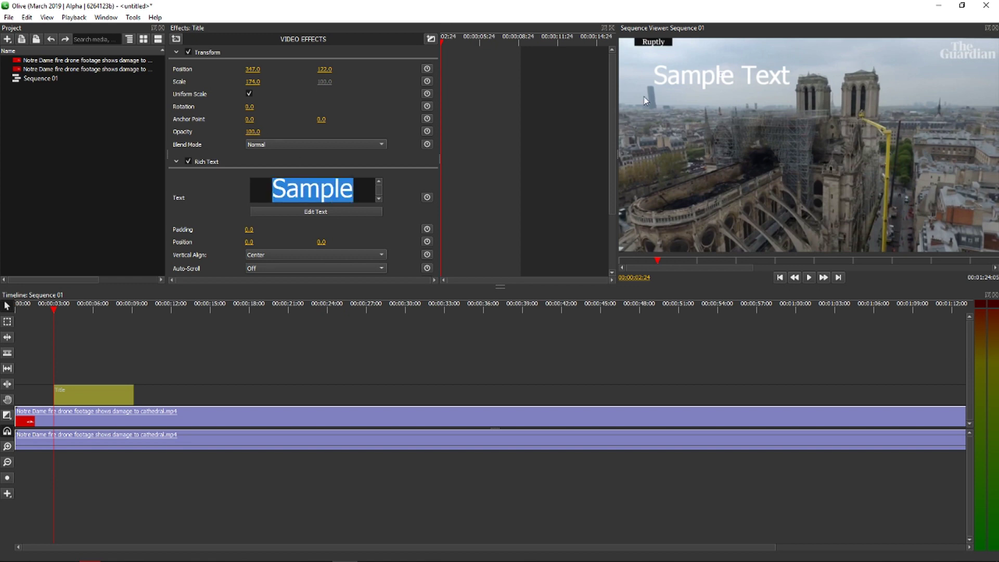
{"action": "left_click", "coordinate": [55, 311]}
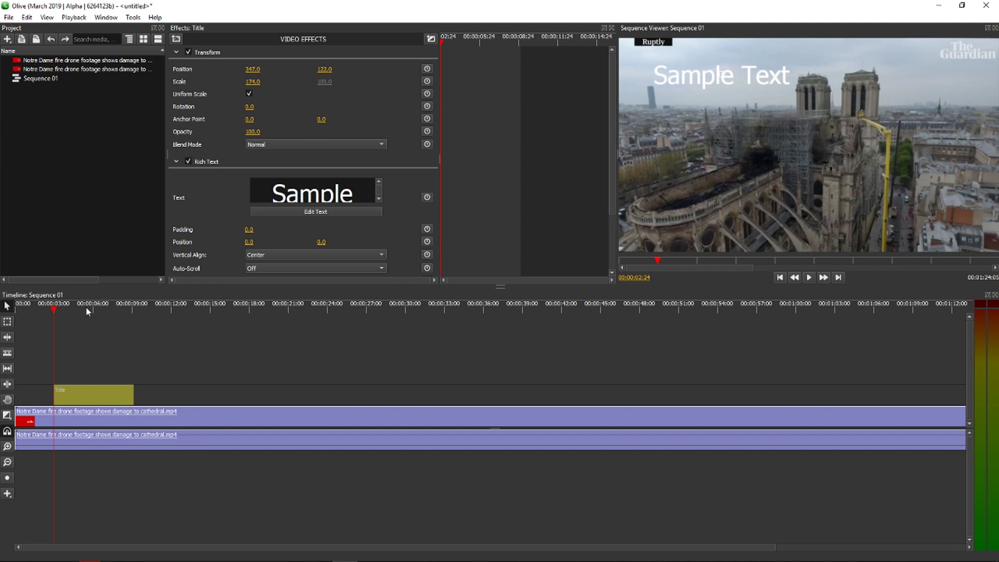
{"action": "mouse_move", "coordinate": [85, 308]}
{"action": "left_mouse_down"}
{"action": "mouse_move", "coordinate": [67, 310]}
{"action": "mouse_move", "coordinate": [89, 312]}
{"action": "left_mouse_up"}
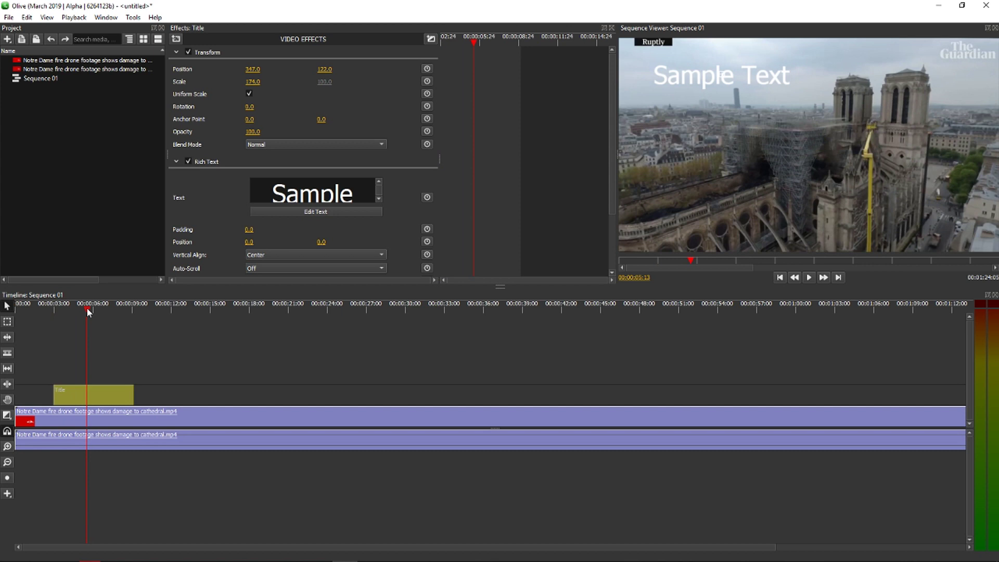
{"action": "left_click_drag", "start_coordinate": [89, 310], "coordinate": [84, 313]}
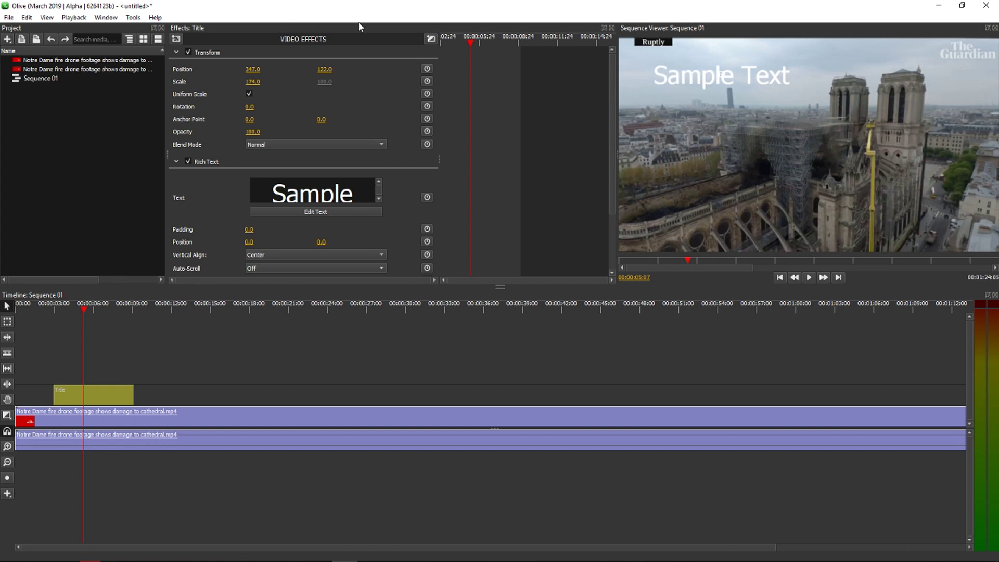
Step: Set a Position keyframe at 347, 122 at about 00:00:05:07
{"action": "left_click", "coordinate": [427, 69]}
Step: Keyframe the title at X -343 at its start and preview it sliding in from the left
{"action": "left_click_drag", "start_coordinate": [84, 311], "coordinate": [57, 309]}
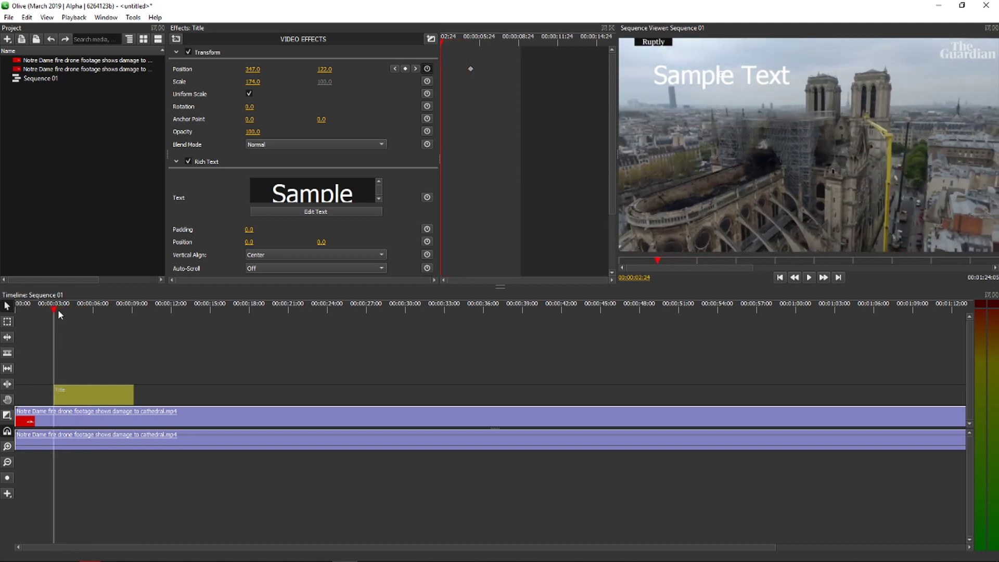
{"action": "left_click_drag", "start_coordinate": [250, 70], "coordinate": [96, 69]}
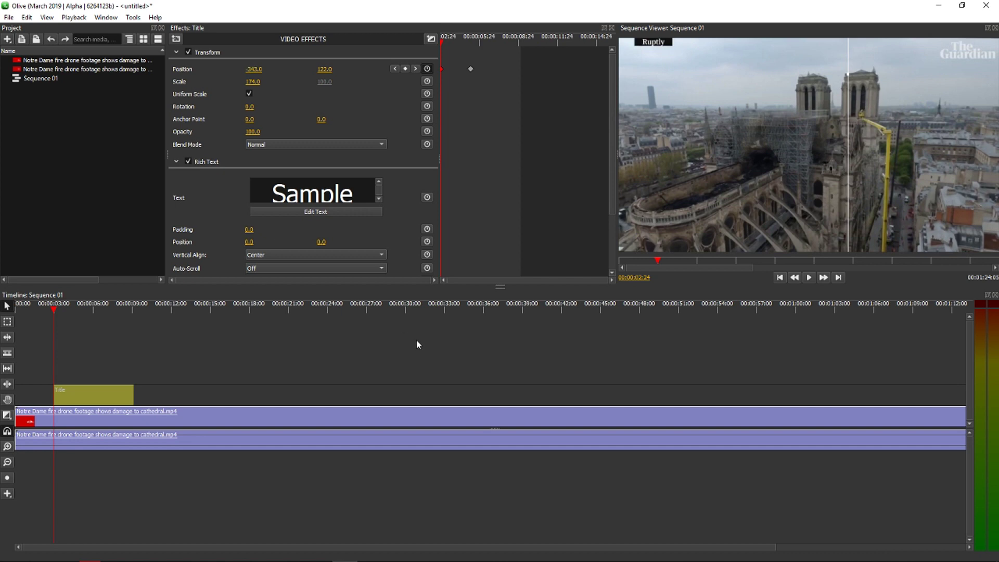
{"action": "key", "text": "space"}
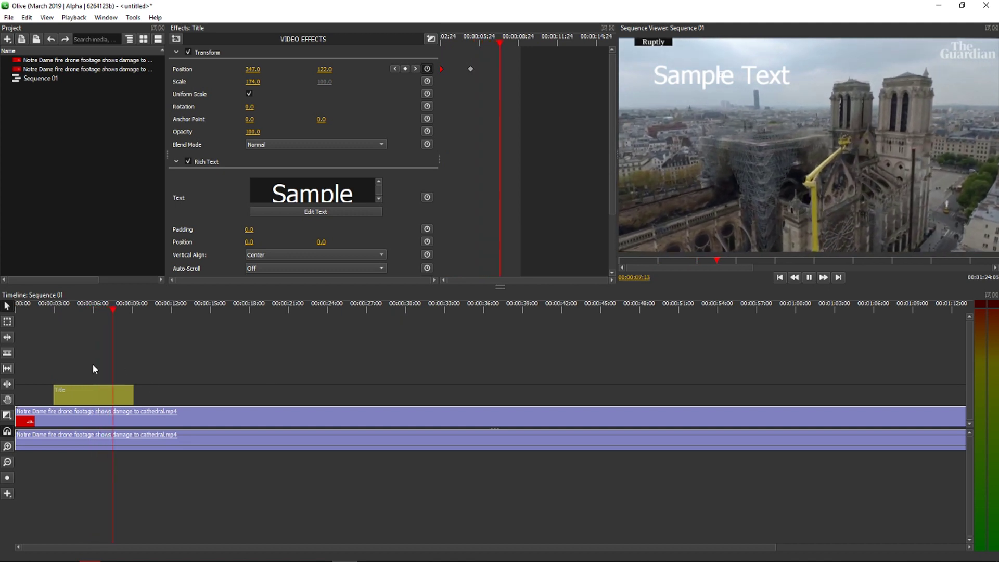
{"action": "left_click", "coordinate": [116, 309]}
{"action": "key", "text": "space"}
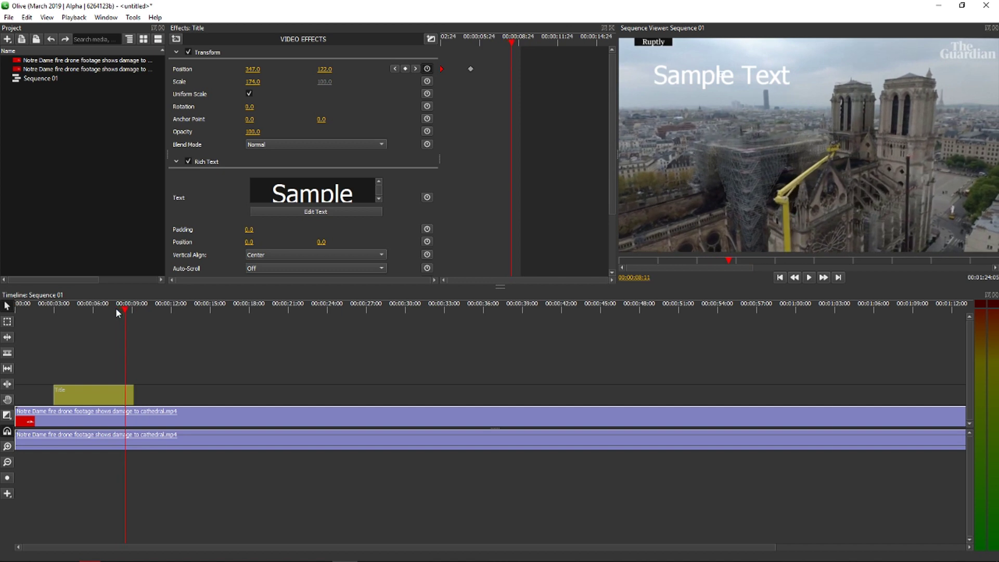
{"action": "mouse_move", "coordinate": [119, 309]}
{"action": "left_mouse_down"}
{"action": "mouse_move", "coordinate": [81, 314]}
{"action": "mouse_move", "coordinate": [106, 319]}
{"action": "left_mouse_up"}
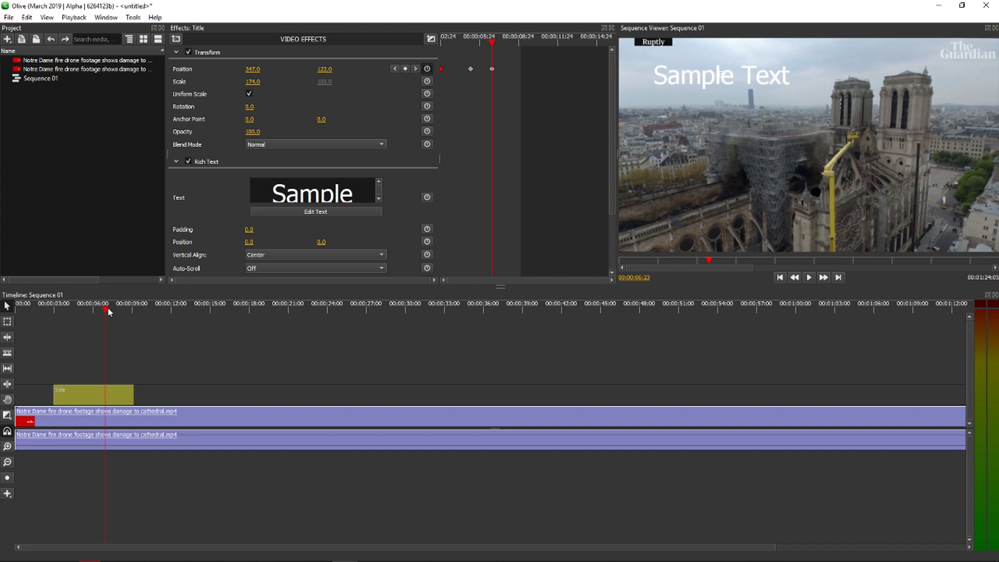
Step: Move the playhead to about 00:00:06:23 for the title's hold keyframe
{"action": "left_click_drag", "start_coordinate": [108, 312], "coordinate": [110, 311]}
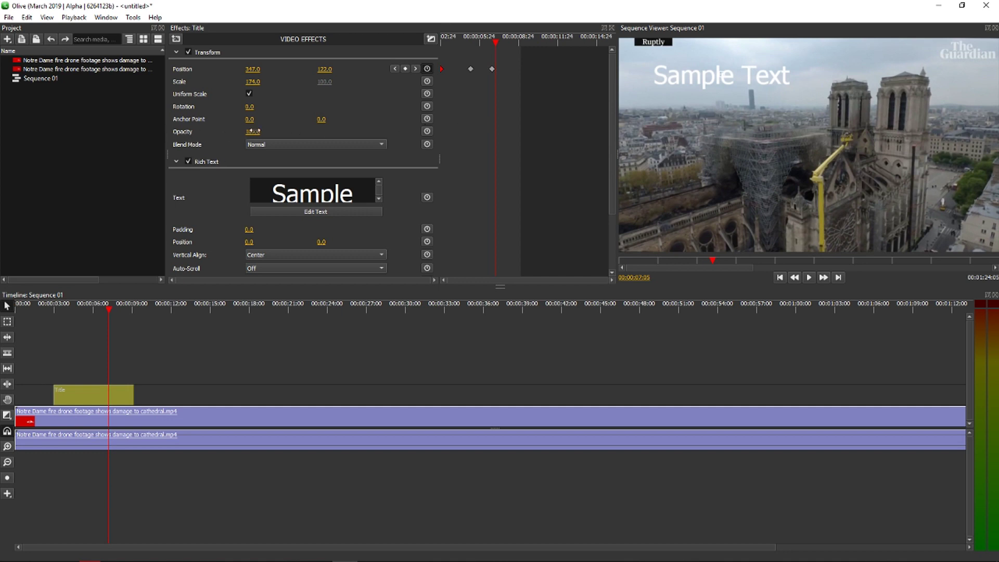
Step: Keyframe Opacity from 100 at about 7 seconds to 0.0 at about 8 seconds
{"action": "left_click", "coordinate": [428, 132]}
{"action": "left_click_drag", "start_coordinate": [111, 312], "coordinate": [131, 311]}
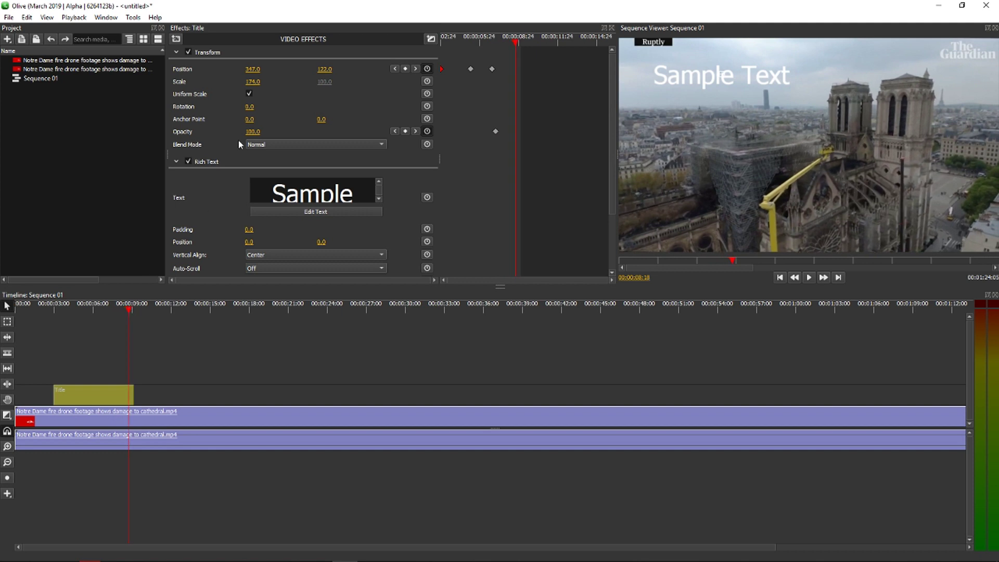
{"action": "left_click_drag", "start_coordinate": [253, 131], "coordinate": [201, 132]}
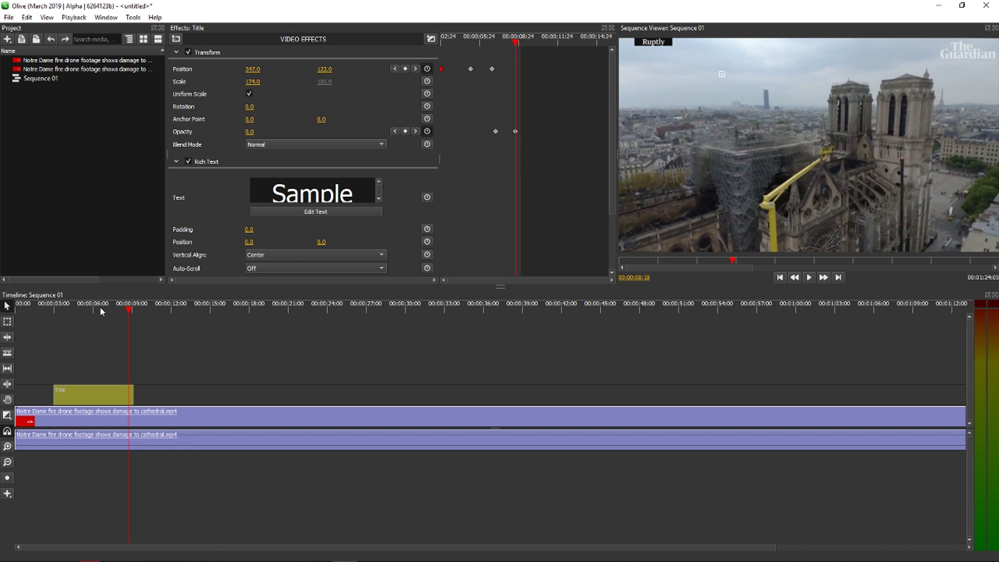
{"action": "left_click_drag", "start_coordinate": [440, 250], "coordinate": [410, 271]}
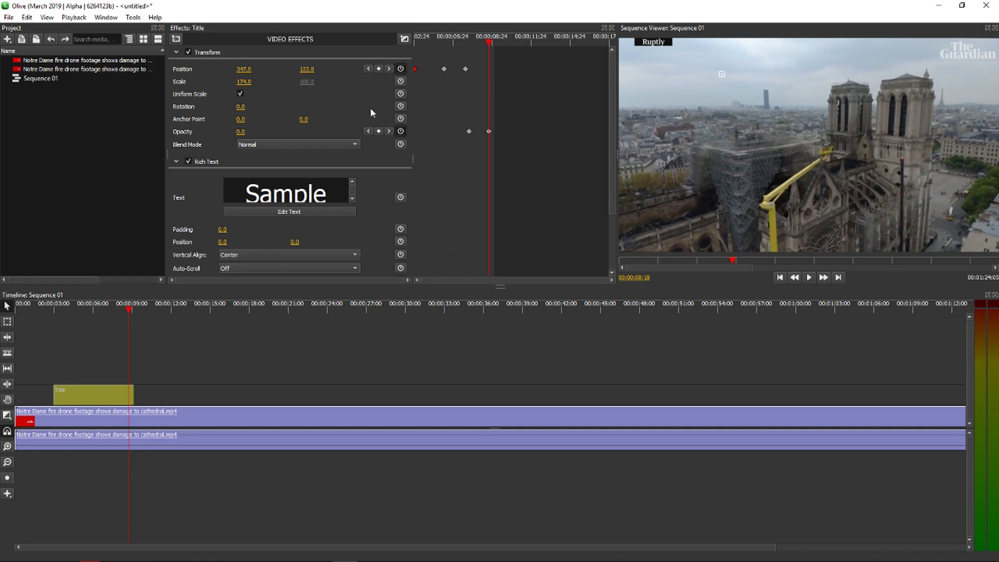
{"action": "left_click", "coordinate": [53, 306]}
{"action": "key", "text": "space"}
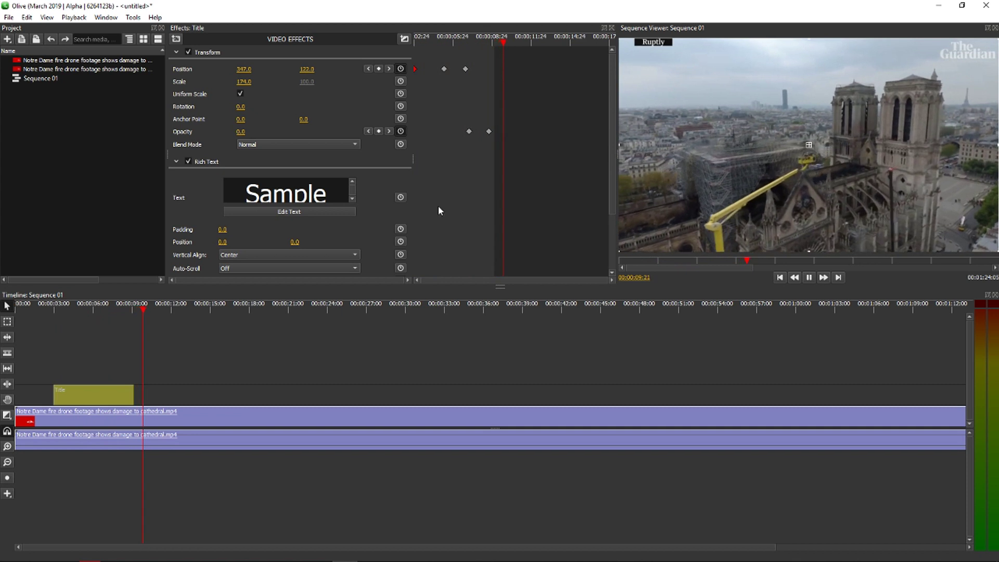
{"action": "left_click", "coordinate": [96, 307]}
{"action": "key", "text": "space"}
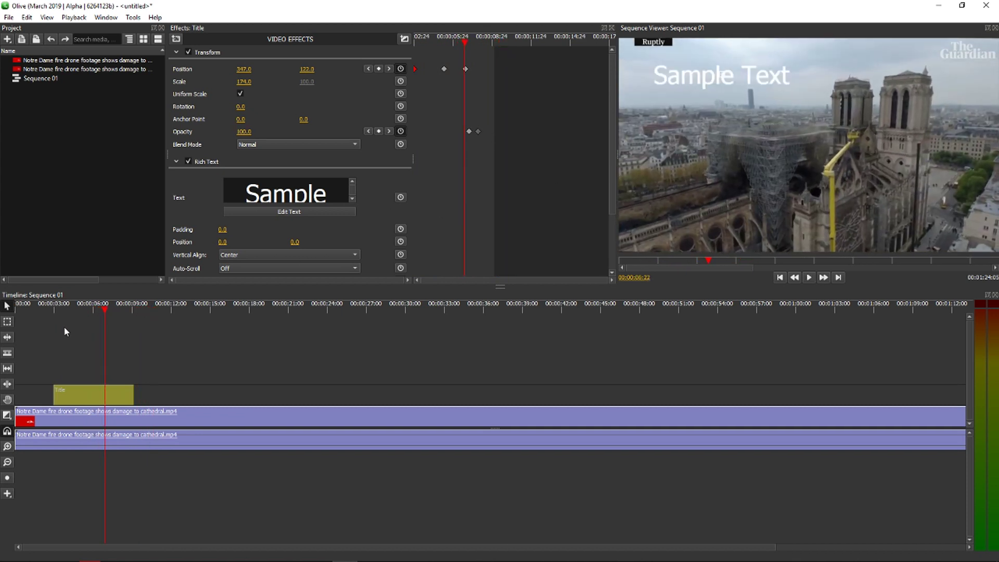
{"action": "left_click", "coordinate": [58, 305]}
{"action": "key", "text": "space"}
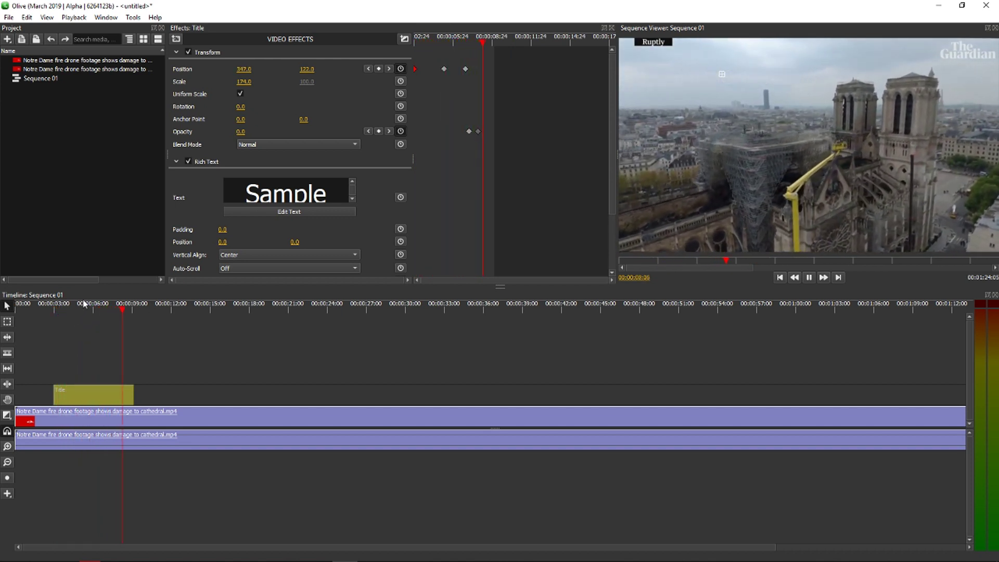
{"action": "key", "text": "space"}
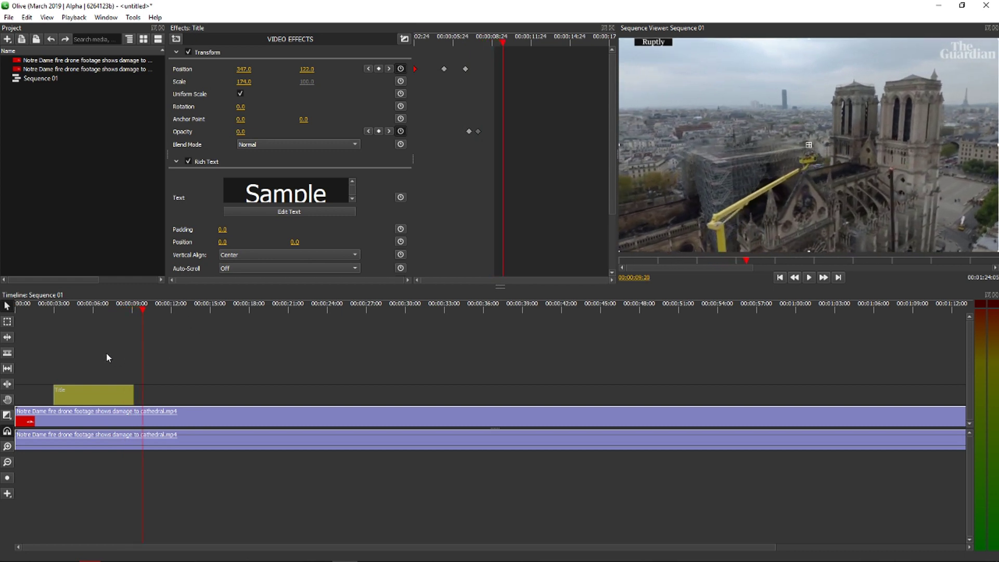
{"action": "left_click", "coordinate": [53, 309]}
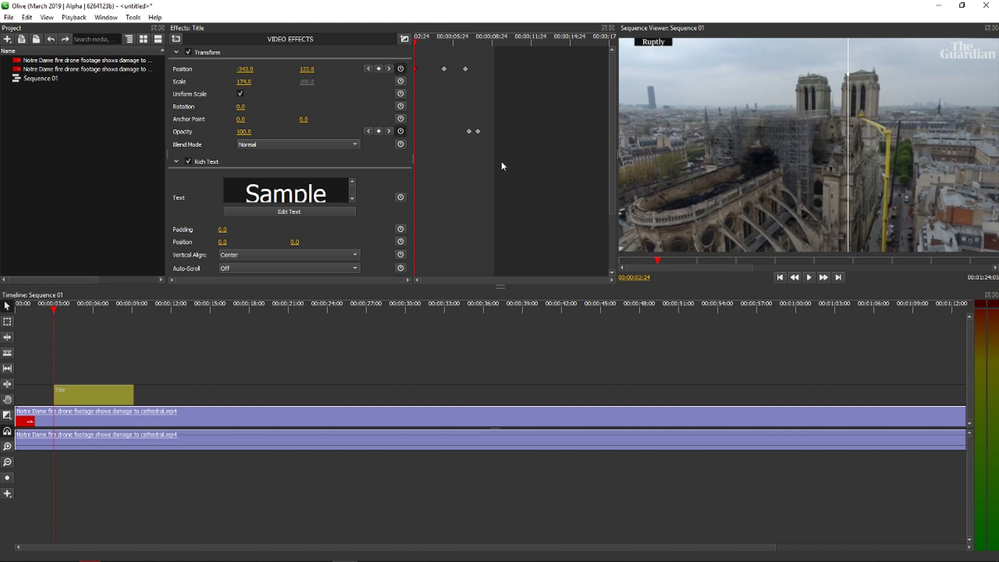
Step: Turn off Position and Opacity keyframing, confirming deletion of their existing keyframes
{"action": "left_click_drag", "start_coordinate": [460, 99], "coordinate": [415, 46]}
{"action": "left_click_drag", "start_coordinate": [484, 157], "coordinate": [414, 46]}
{"action": "left_click", "coordinate": [400, 68]}
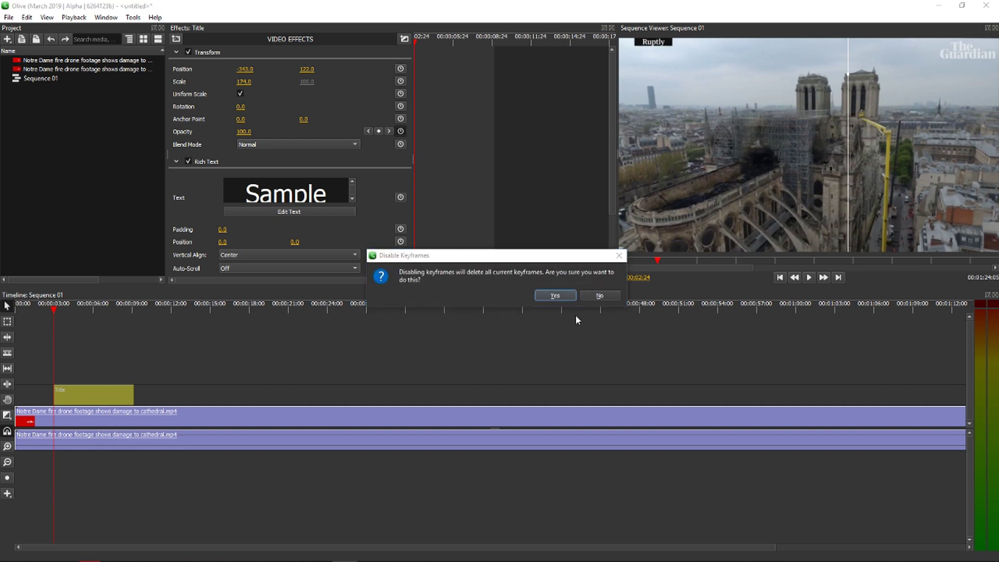
{"action": "left_click", "coordinate": [555, 295]}
{"action": "left_click", "coordinate": [400, 131]}
{"action": "left_click", "coordinate": [555, 296]}
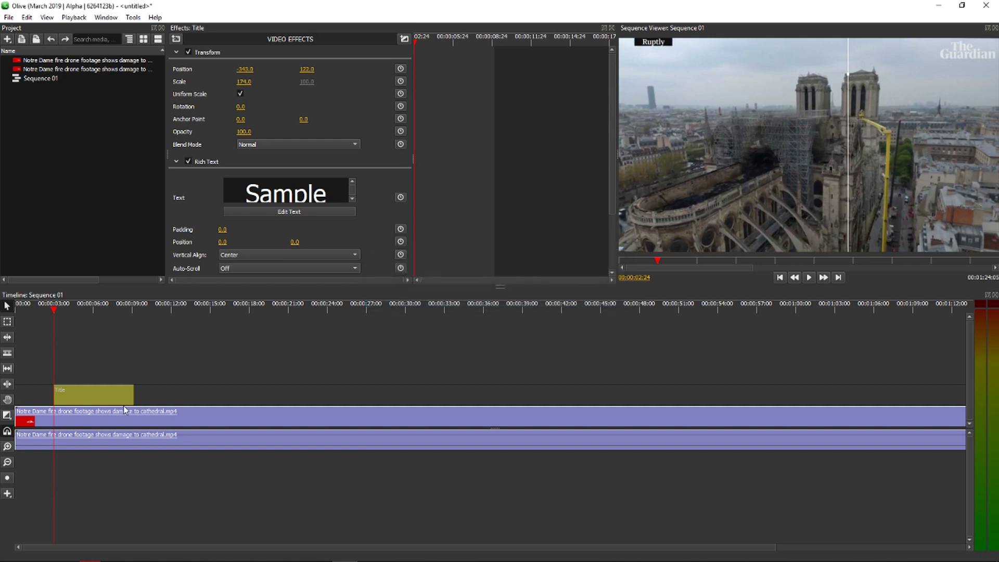
Step: Set the title's Position X to 345 and restart Position keyframing at 00:00:02:24
{"action": "left_click", "coordinate": [106, 319]}
{"action": "left_click", "coordinate": [103, 306]}
{"action": "left_click", "coordinate": [82, 393]}
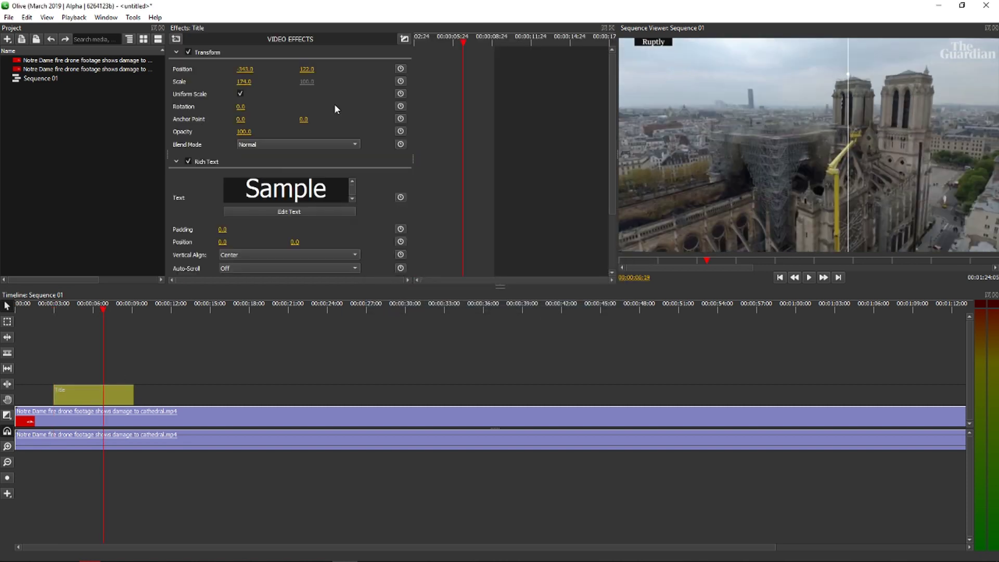
{"action": "left_click_drag", "start_coordinate": [245, 69], "coordinate": [346, 68]}
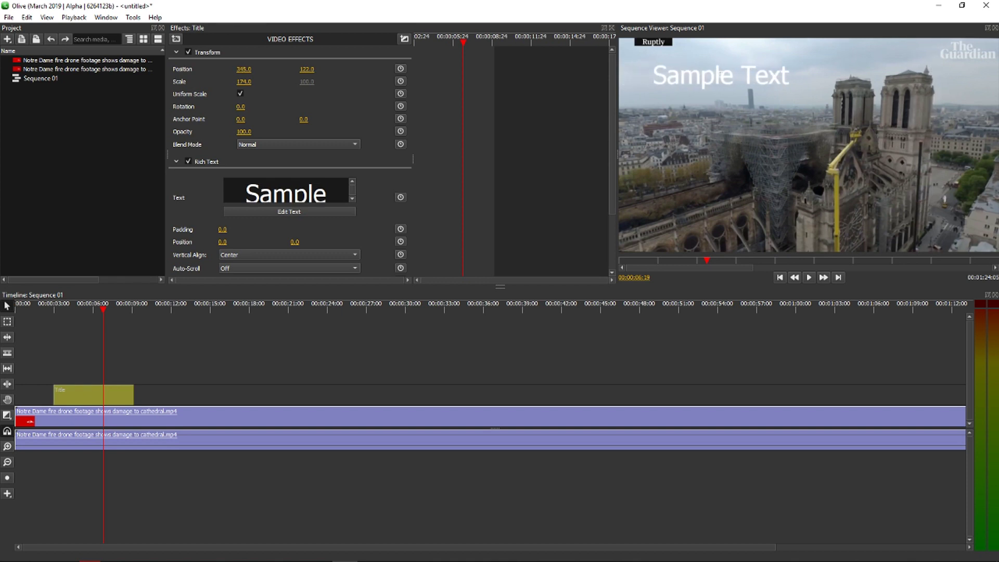
{"action": "left_click", "coordinate": [64, 307]}
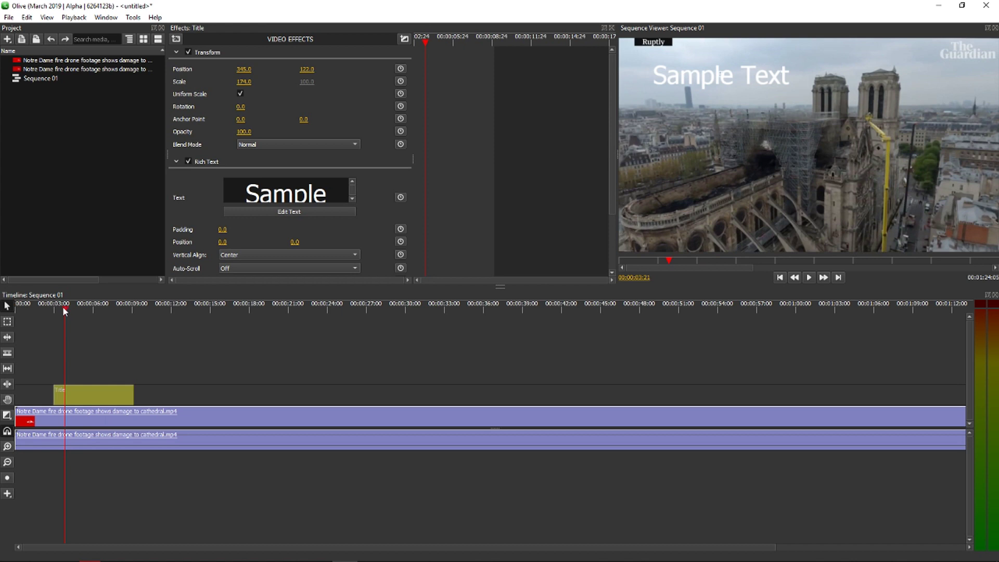
{"action": "left_click_drag", "start_coordinate": [64, 311], "coordinate": [54, 314]}
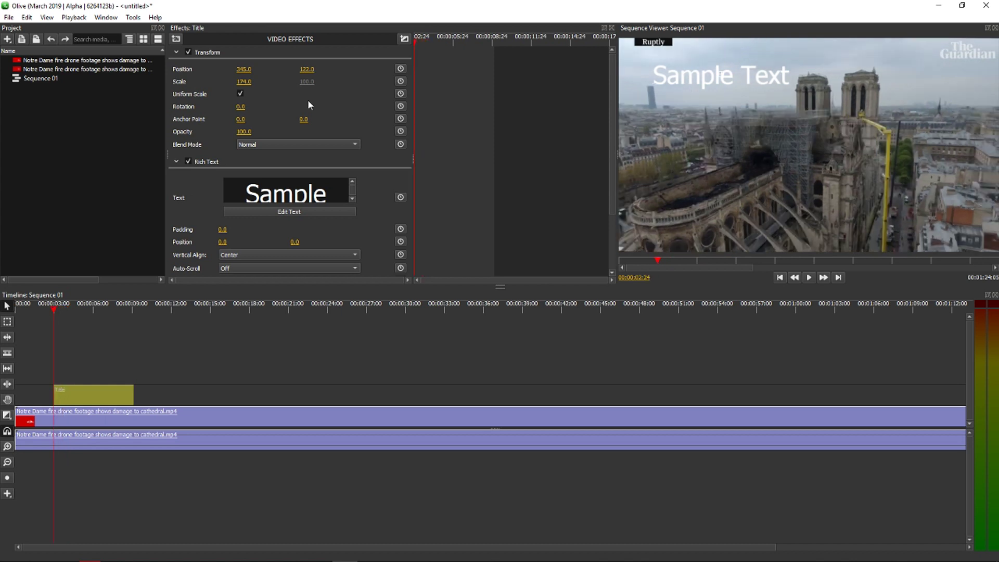
{"action": "left_click", "coordinate": [400, 69]}
{"action": "left_click_drag", "start_coordinate": [53, 312], "coordinate": [127, 311]}
Step: Reselect the Title clip and clear its Position keyframes
{"action": "left_click", "coordinate": [176, 337]}
{"action": "left_click", "coordinate": [112, 398]}
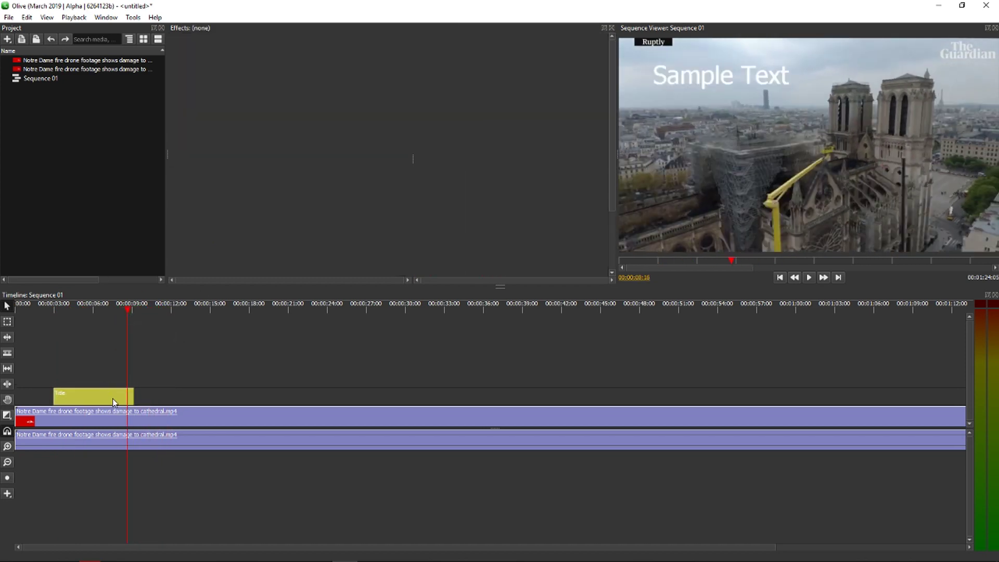
{"action": "left_click", "coordinate": [400, 68]}
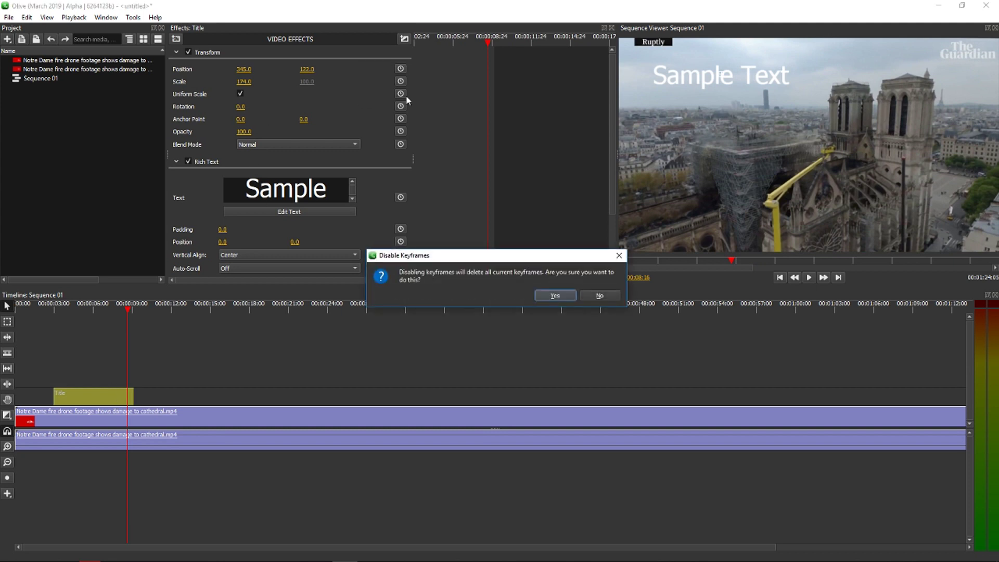
{"action": "left_click", "coordinate": [555, 295]}
Step: Add a trial Position keyframe near 11 seconds, then remove Position keyframing again at 00:00:08:09
{"action": "left_click", "coordinate": [400, 68]}
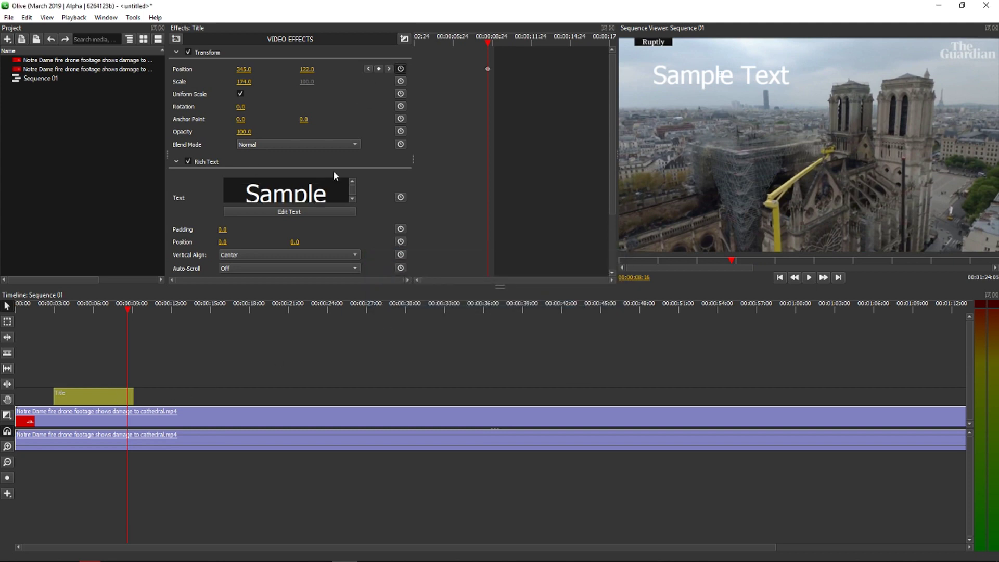
{"action": "left_click_drag", "start_coordinate": [114, 309], "coordinate": [158, 310]}
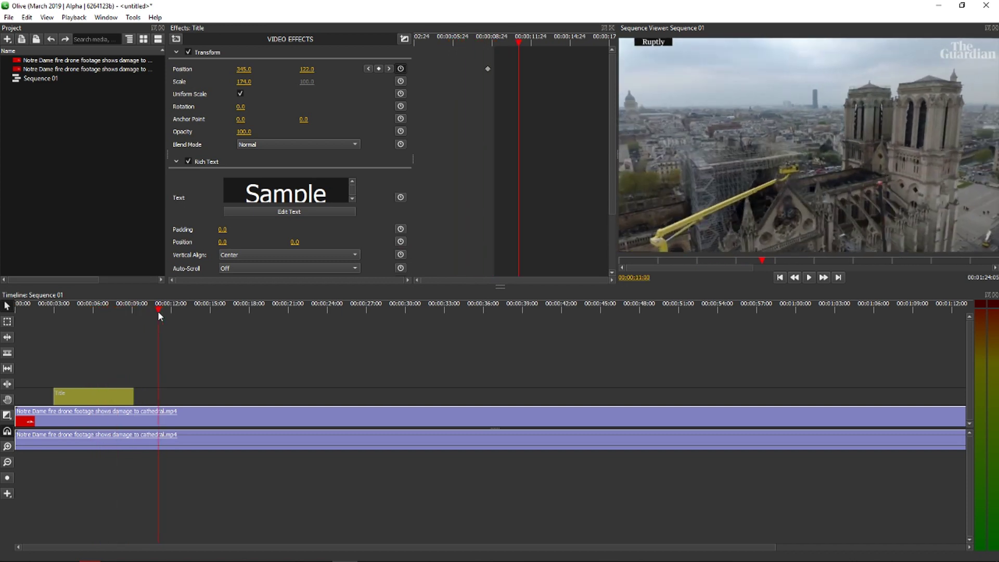
{"action": "left_click", "coordinate": [380, 68]}
{"action": "left_click", "coordinate": [123, 308]}
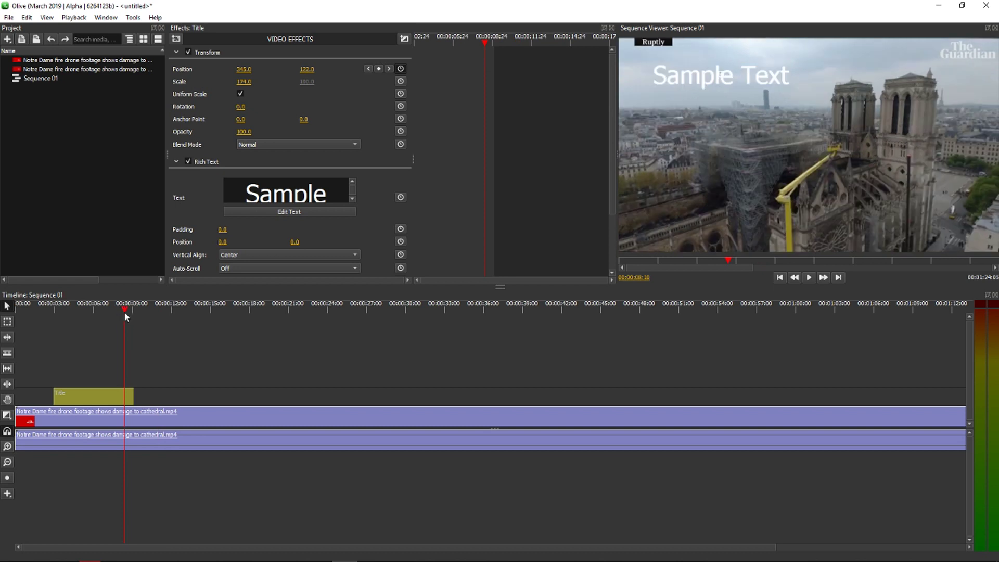
{"action": "left_click_drag", "start_coordinate": [118, 308], "coordinate": [123, 311]}
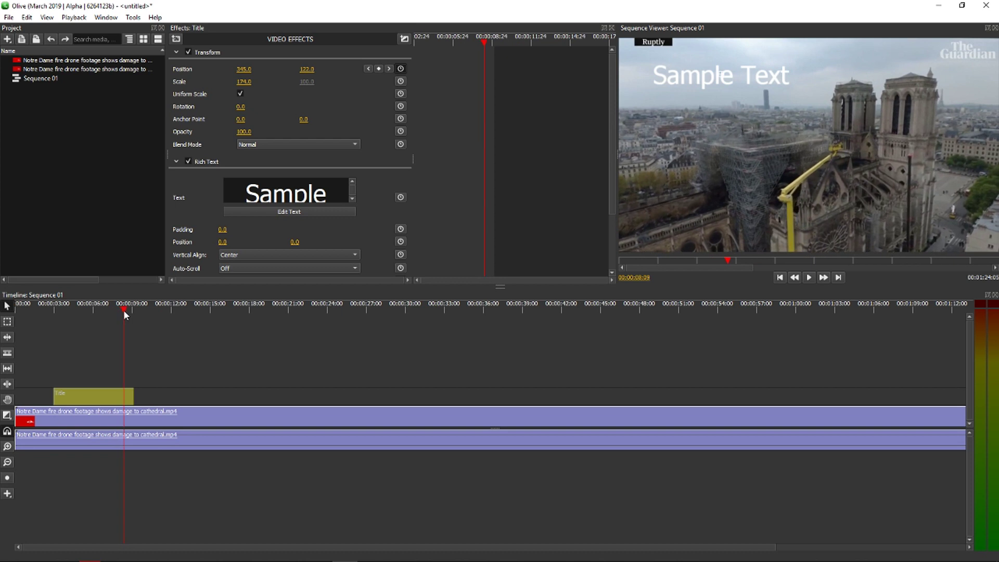
{"action": "left_click", "coordinate": [402, 68]}
{"action": "left_click", "coordinate": [551, 295]}
Step: Key Position X 345 at about 6 seconds and X -344 at 00:00:02:24
{"action": "left_click_drag", "start_coordinate": [122, 311], "coordinate": [92, 312]}
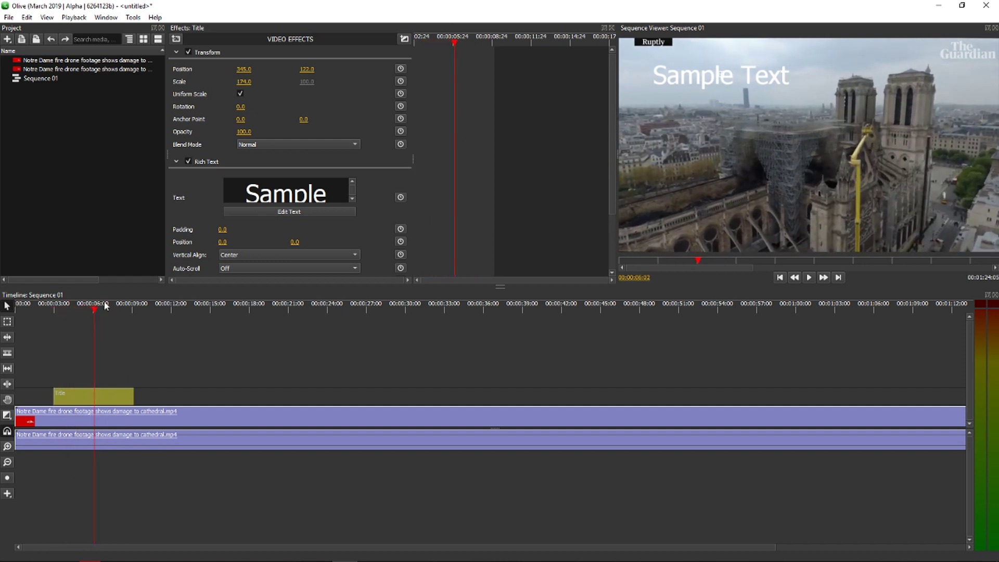
{"action": "left_click", "coordinate": [401, 69]}
{"action": "left_click", "coordinate": [92, 310]}
{"action": "left_click_drag", "start_coordinate": [92, 311], "coordinate": [53, 320]}
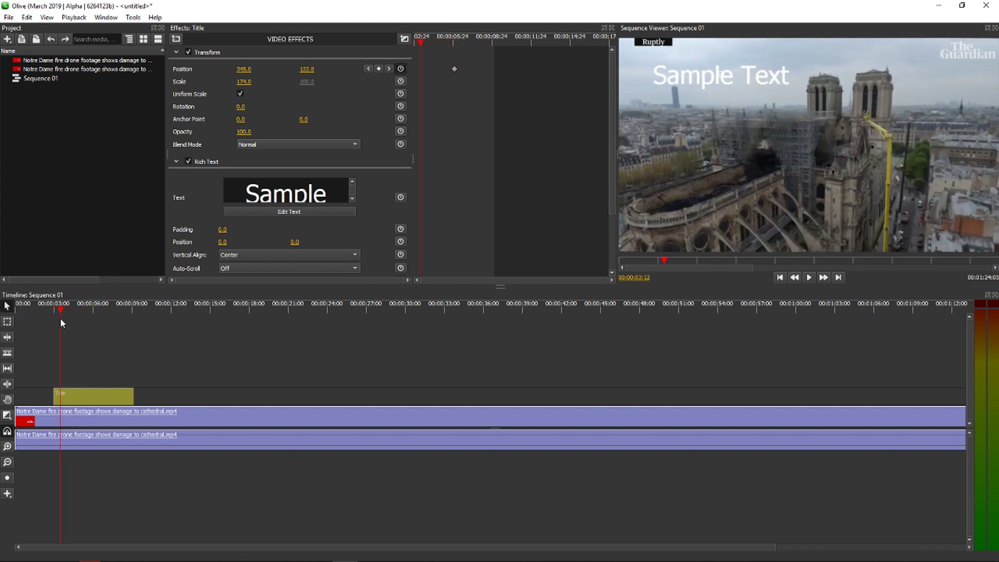
{"action": "left_click_drag", "start_coordinate": [262, 69], "coordinate": [162, 68]}
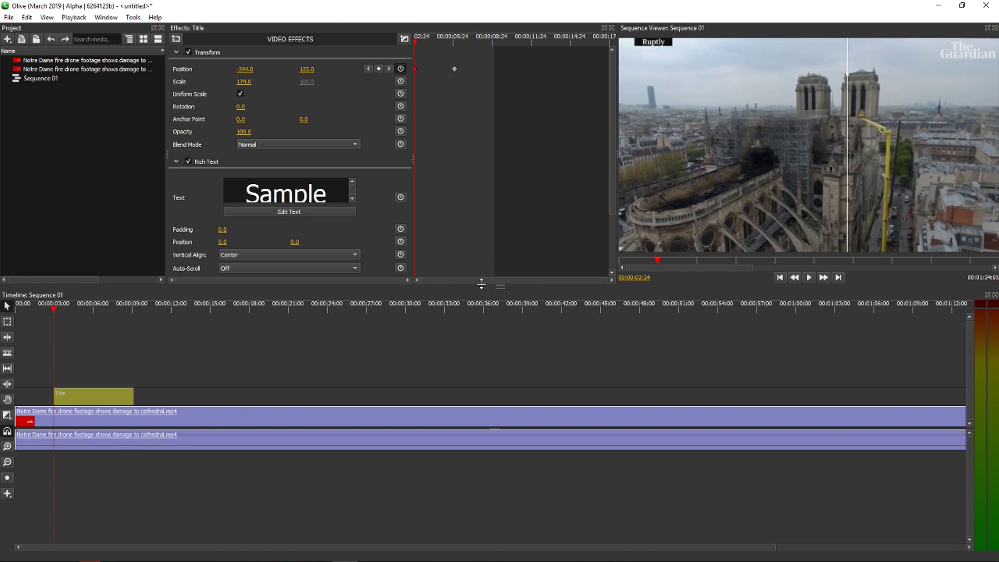
{"action": "left_click_drag", "start_coordinate": [481, 287], "coordinate": [481, 283]}
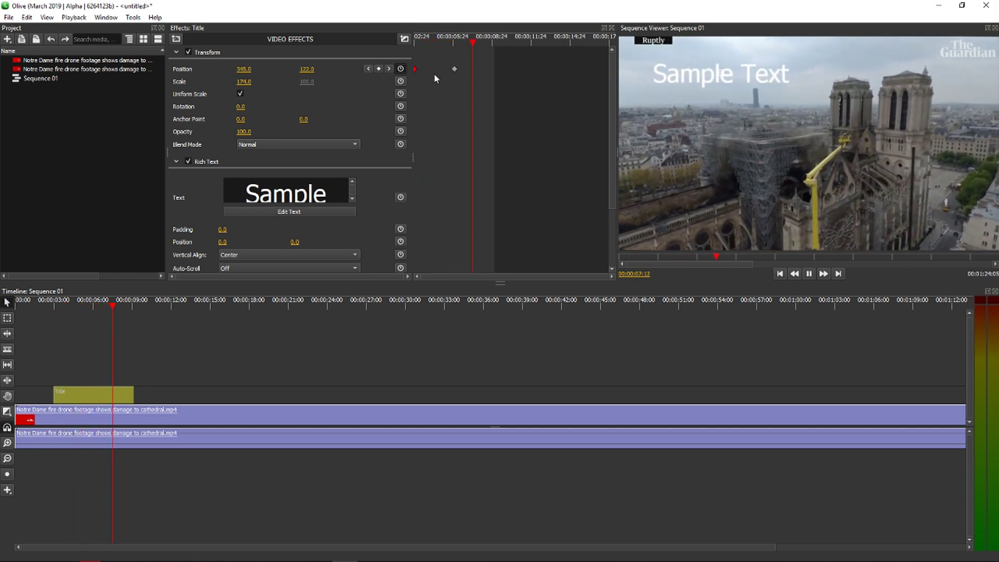
{"action": "key", "text": "space"}
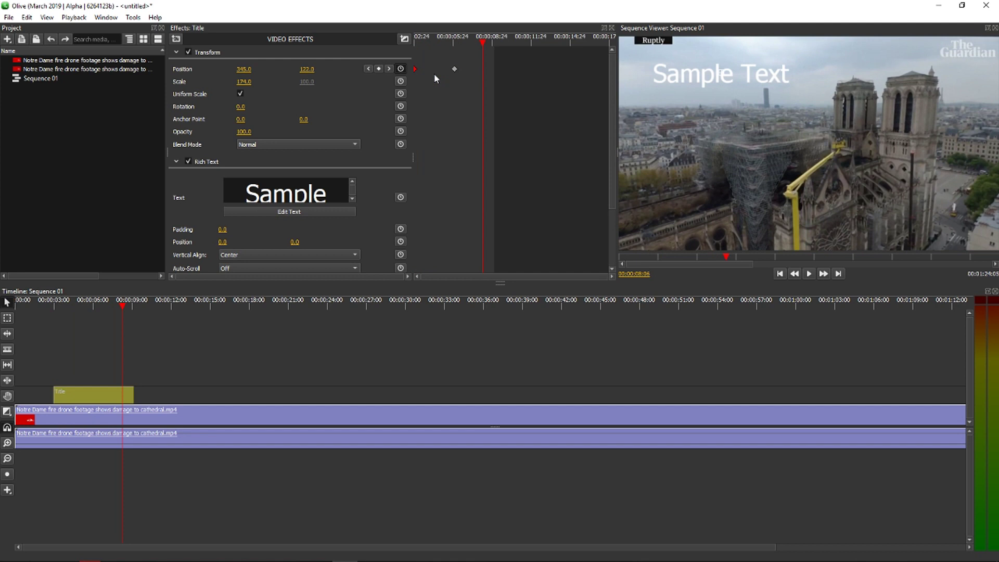